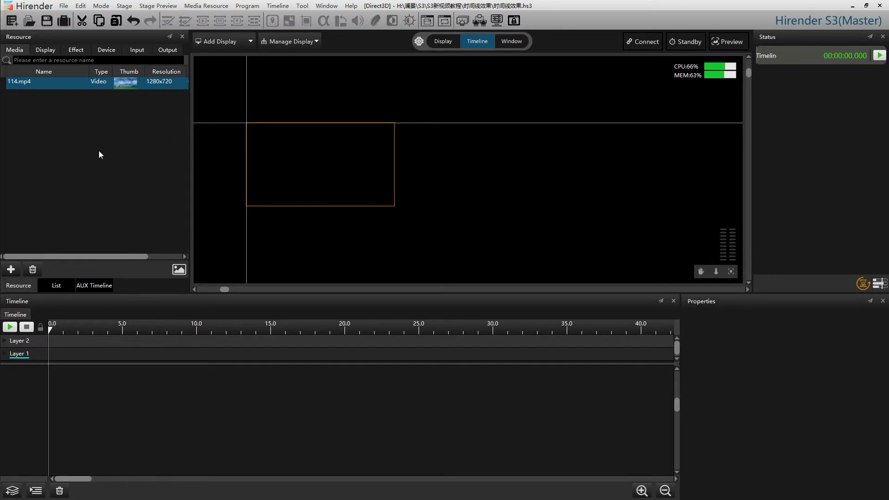
Step: Place 114.mp4 on Layer 1 at 0.0 and select the clip to show its properties
left_click_drag(40, 85, 74, 352)
left_click(71, 356)
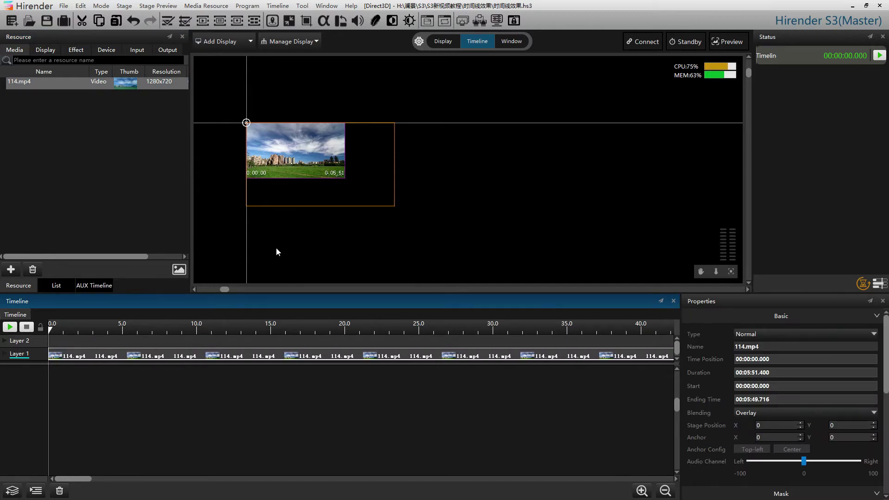
left_click(280, 6)
mouse_move(285, 41)
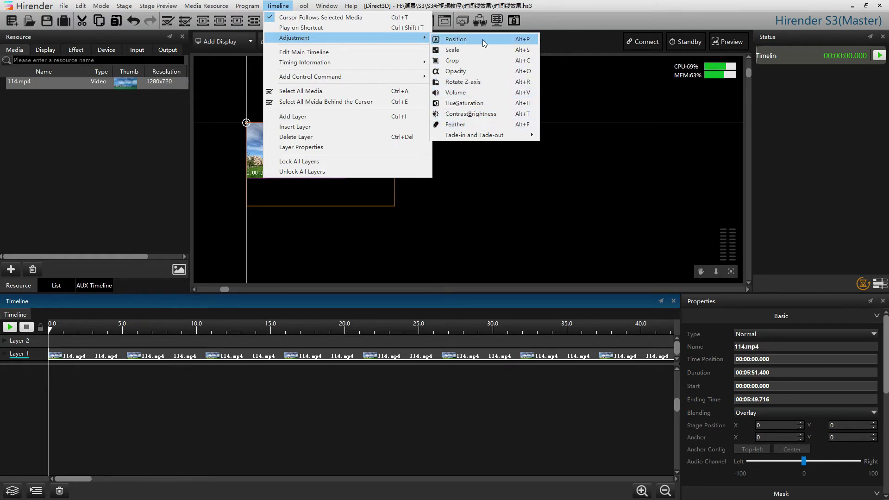
left_click(571, 75)
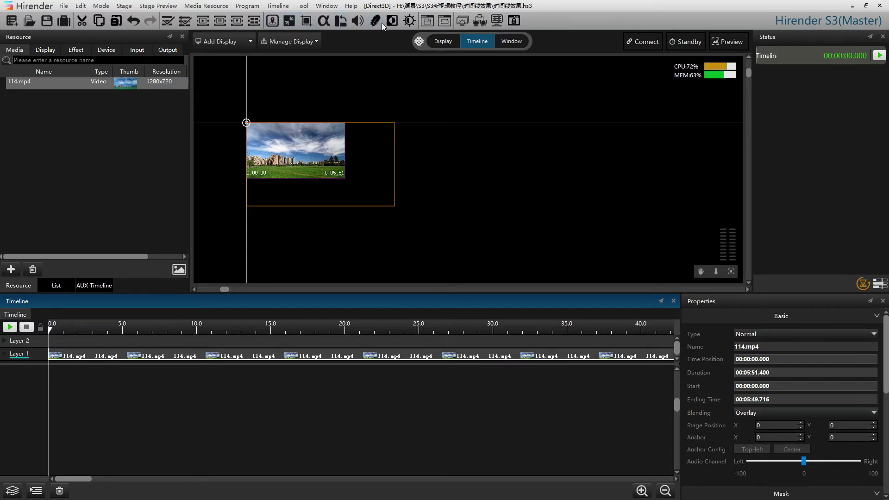
Step: Add a Position track, move its first keyframe to 0.0, and place the video at X 30, Y 30
left_click(277, 6)
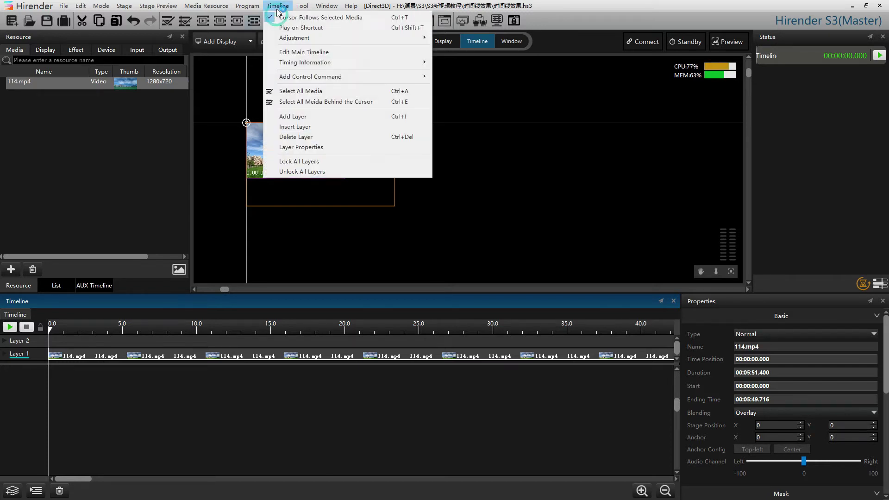
left_click(287, 39)
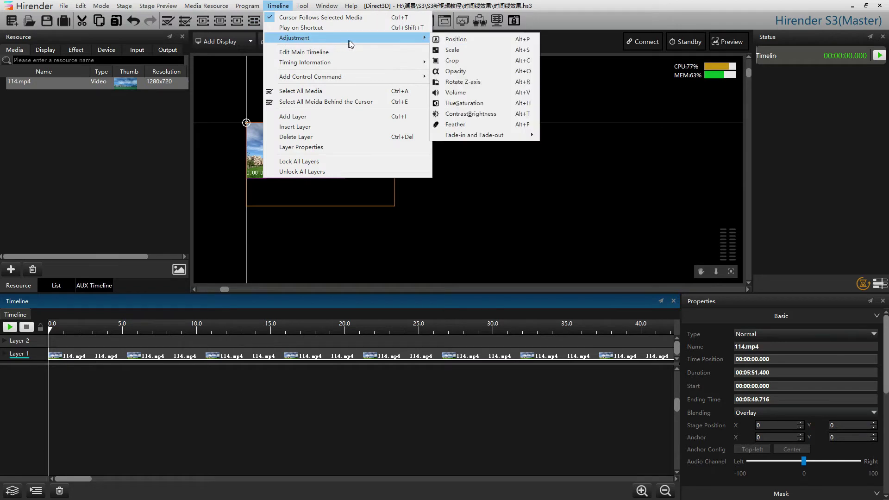
left_click(458, 39)
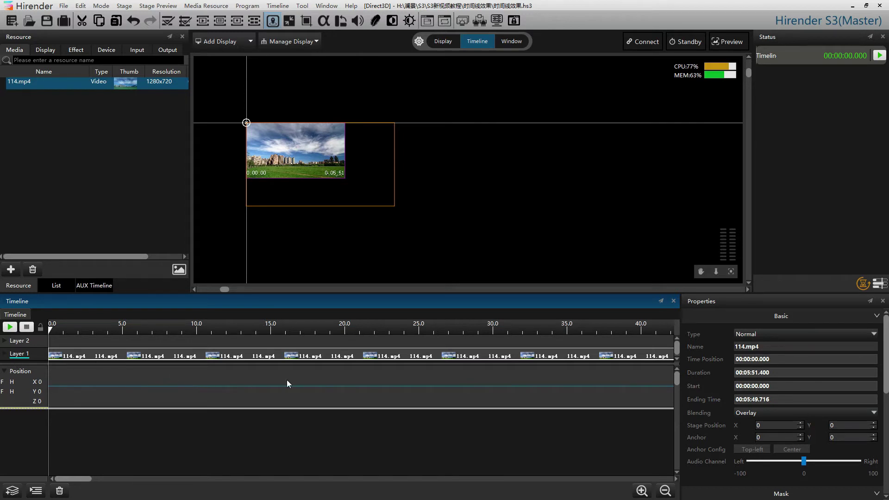
left_click(54, 387)
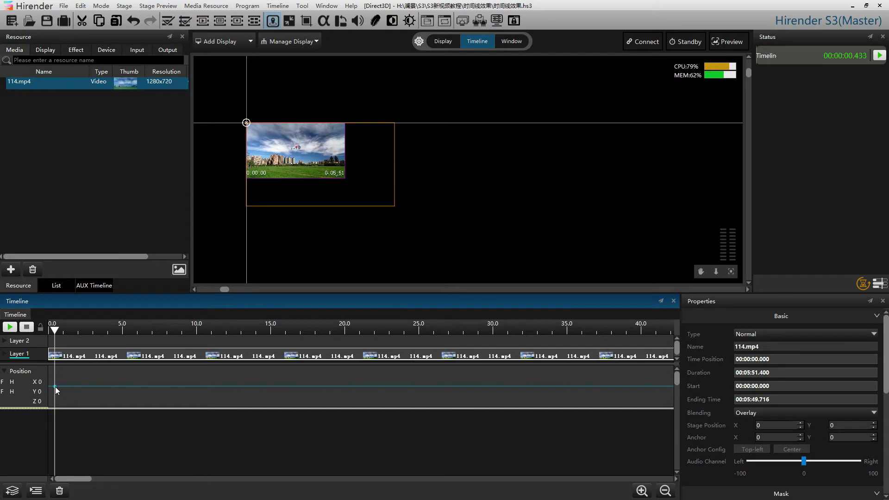
left_click_drag(55, 387, 50, 387)
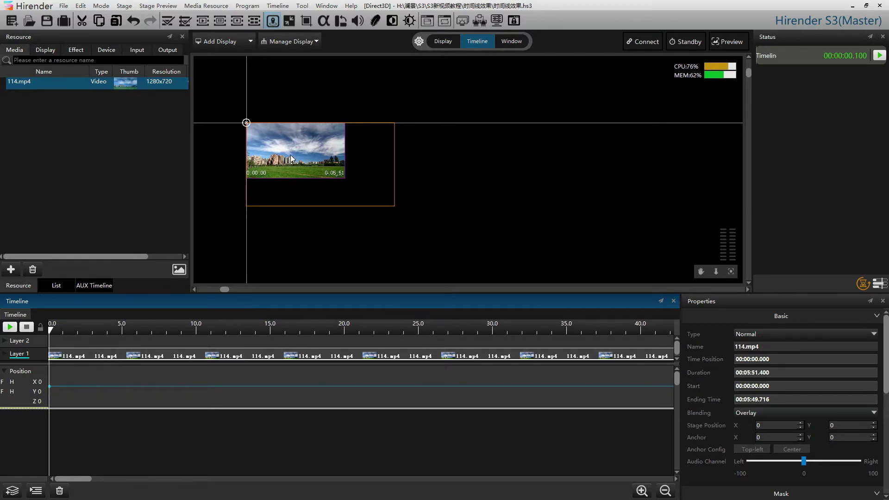
mouse_move(290, 155)
left_mouse_down()
mouse_move(451, 202)
mouse_move(289, 156)
left_mouse_up()
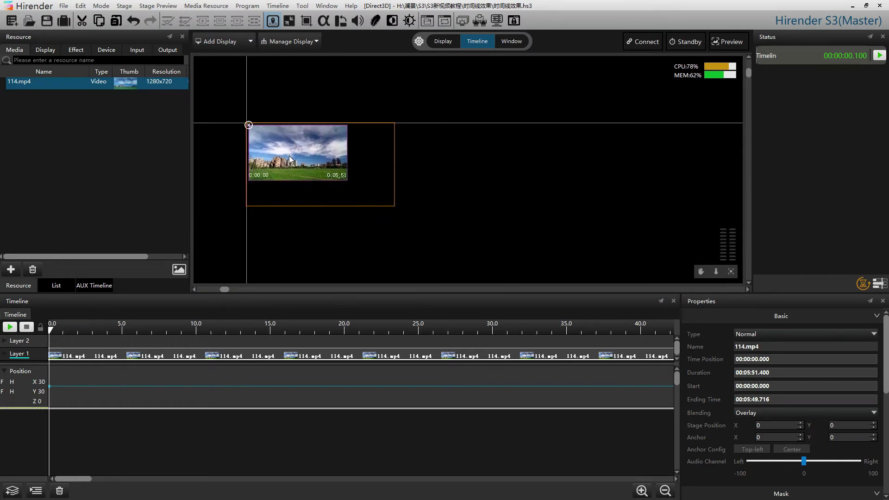
Step: Add Position keyframes at 5 s (X 1974, Y 558) and 10 s (X 138, Y 1338)
left_click(121, 330)
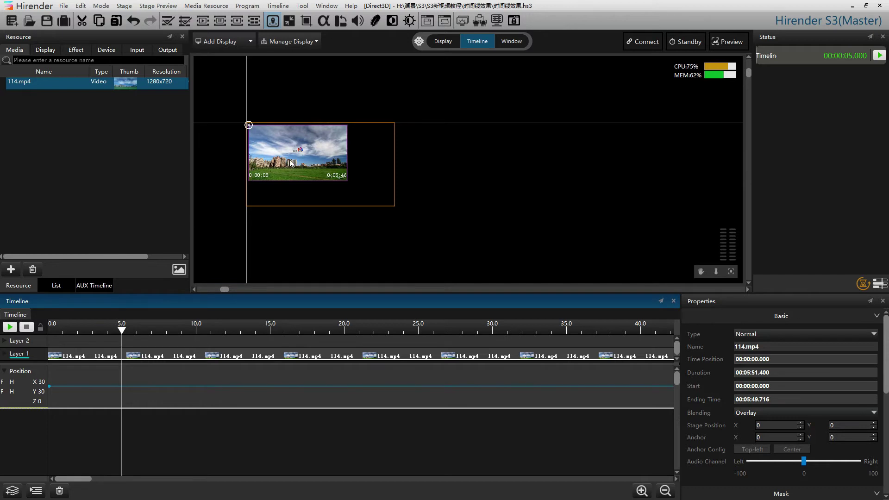
left_click_drag(288, 160, 439, 201)
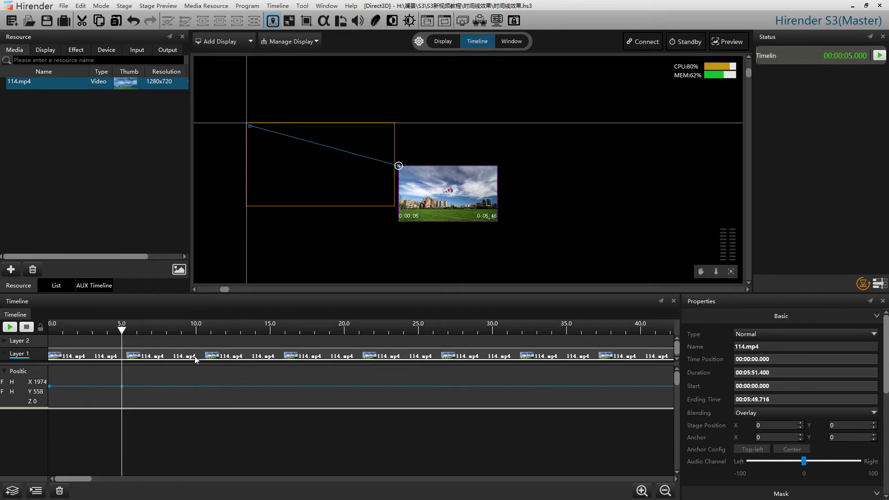
left_click(195, 387)
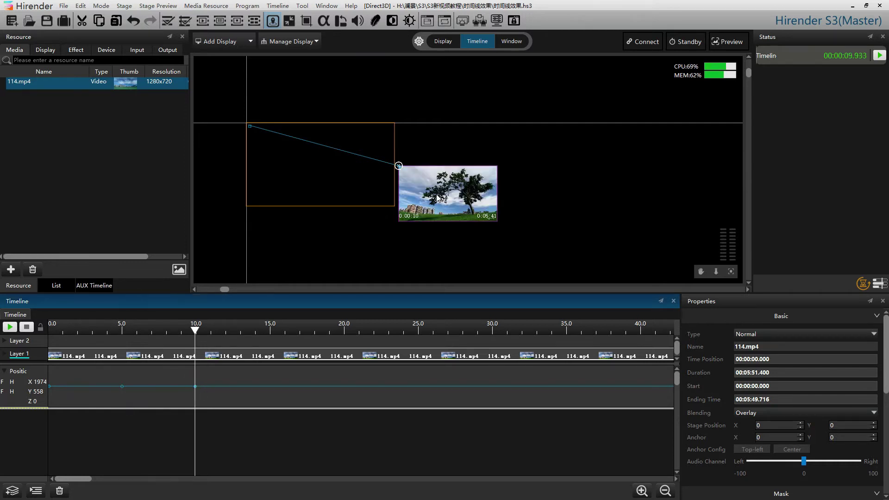
left_click_drag(437, 198, 296, 258)
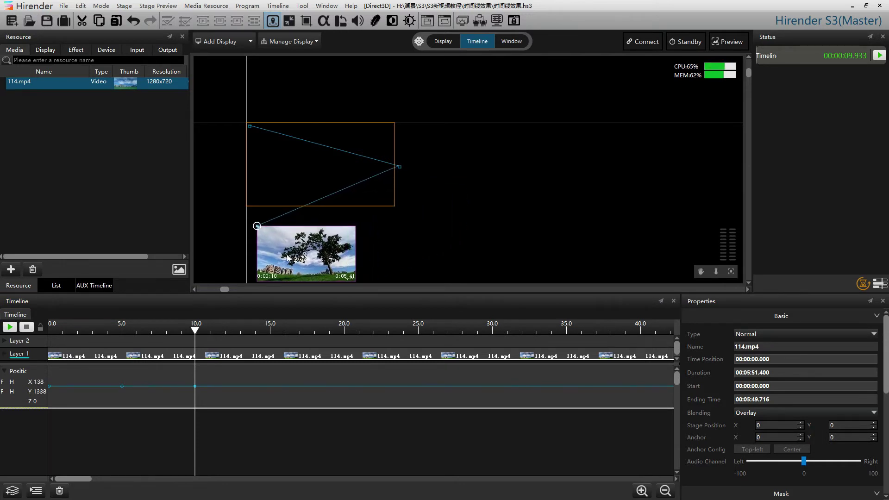
double_click(122, 387)
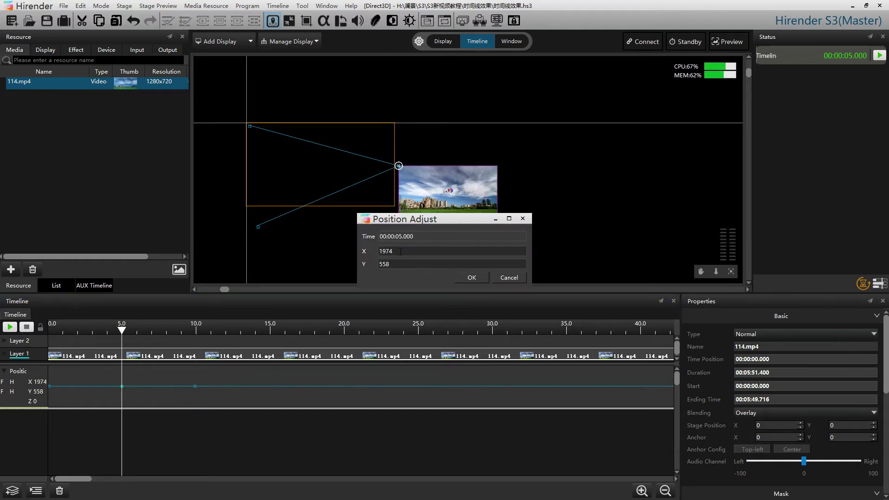
left_click(464, 277)
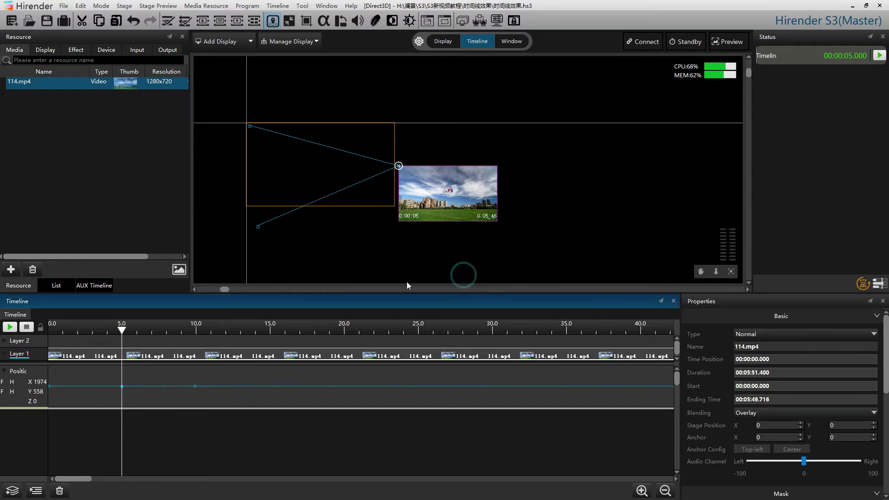
left_click(122, 330)
left_click_drag(121, 333, 49, 332)
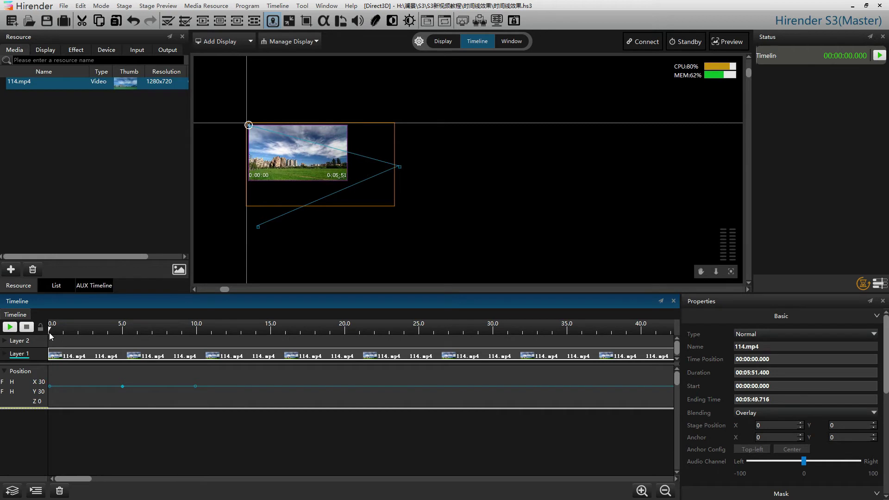
left_click(10, 327)
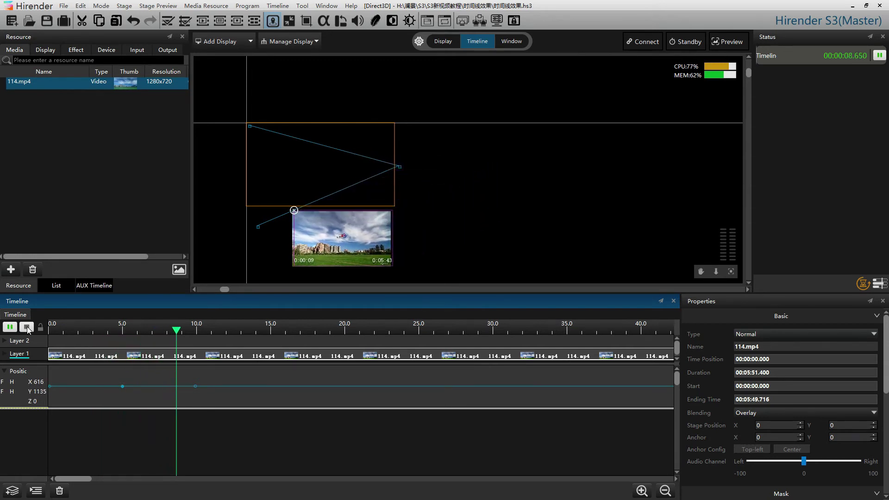
left_click(26, 326)
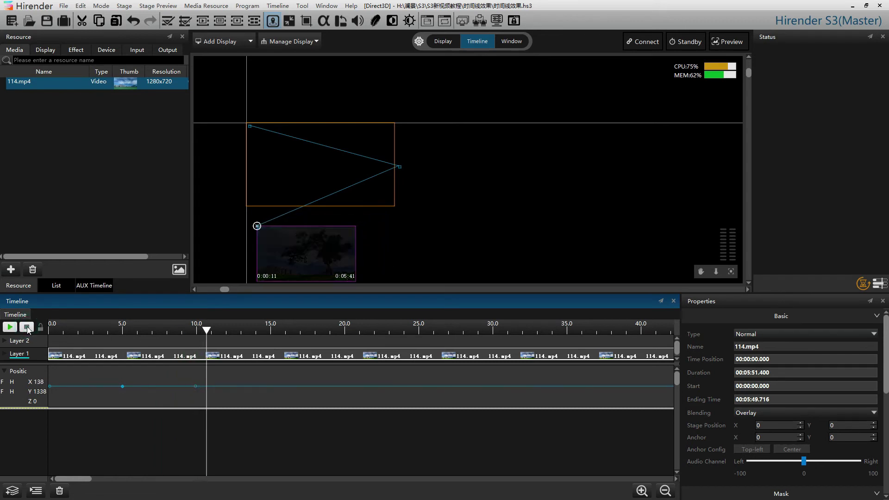
left_click_drag(51, 331, 53, 331)
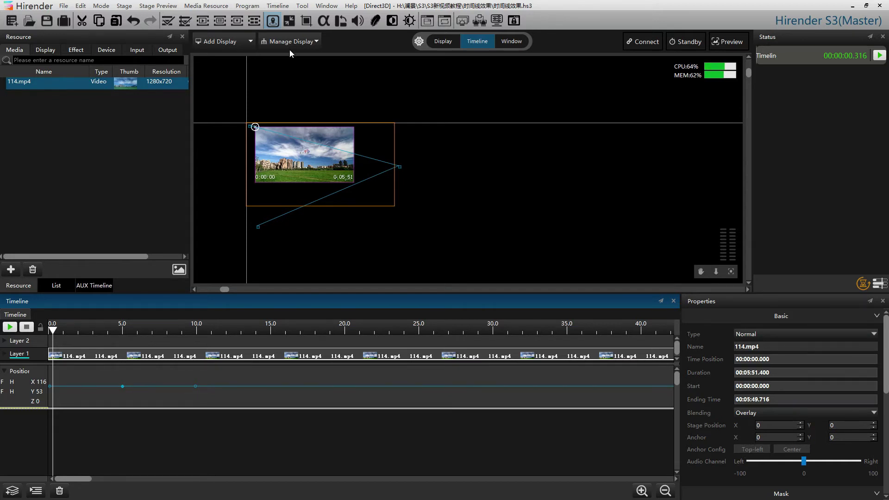
Step: Add a Scale track at 1280 × 720 with keyframes at the clip start and near 5 s
left_click(278, 5)
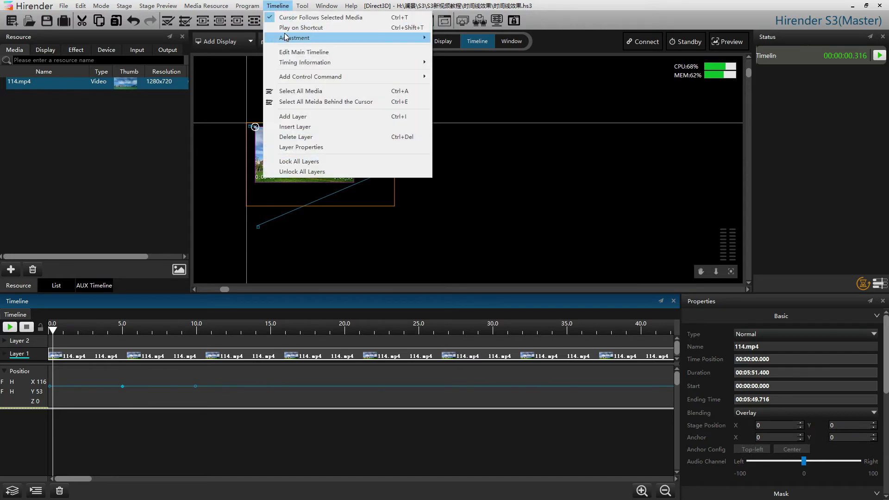
mouse_move(286, 37)
left_click(498, 48)
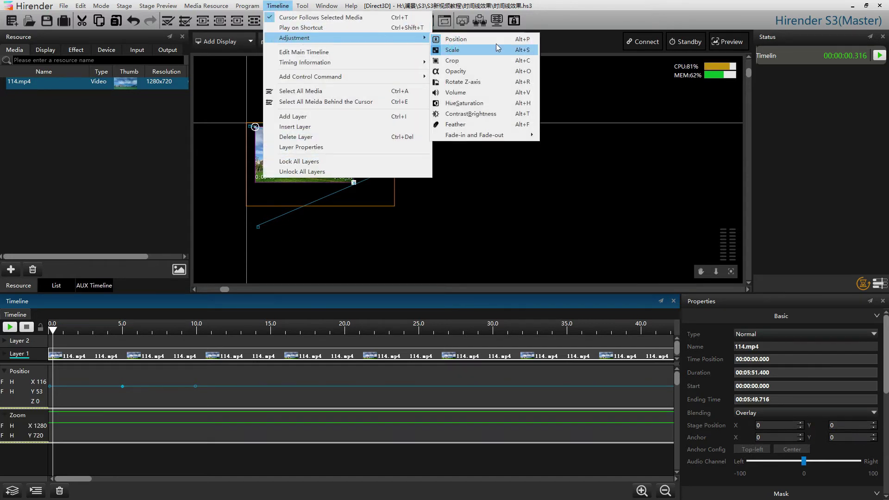
left_click(498, 48)
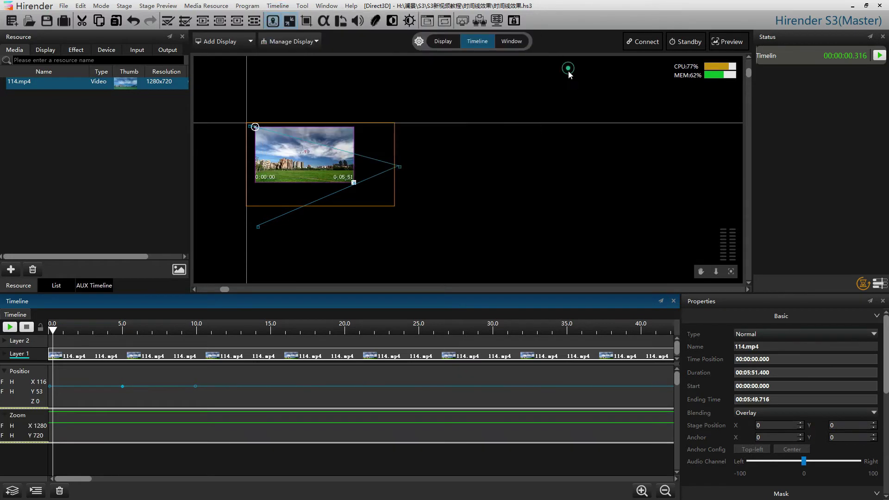
left_click(53, 424)
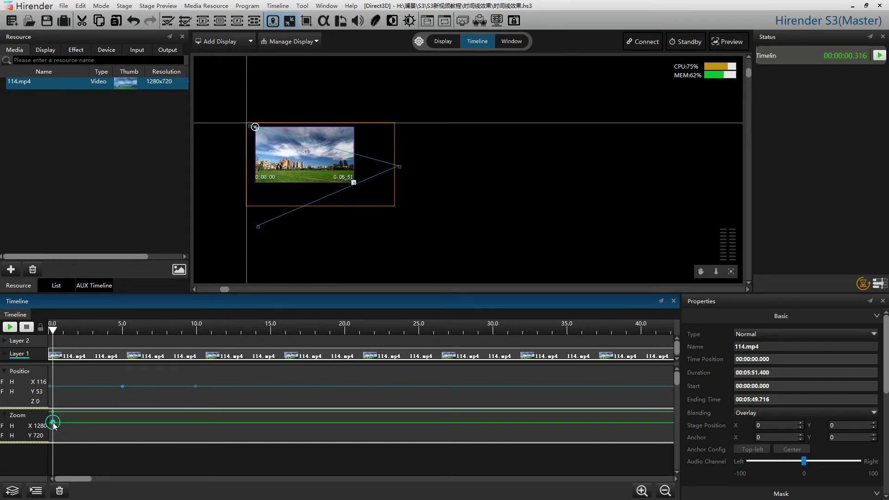
left_click(51, 422)
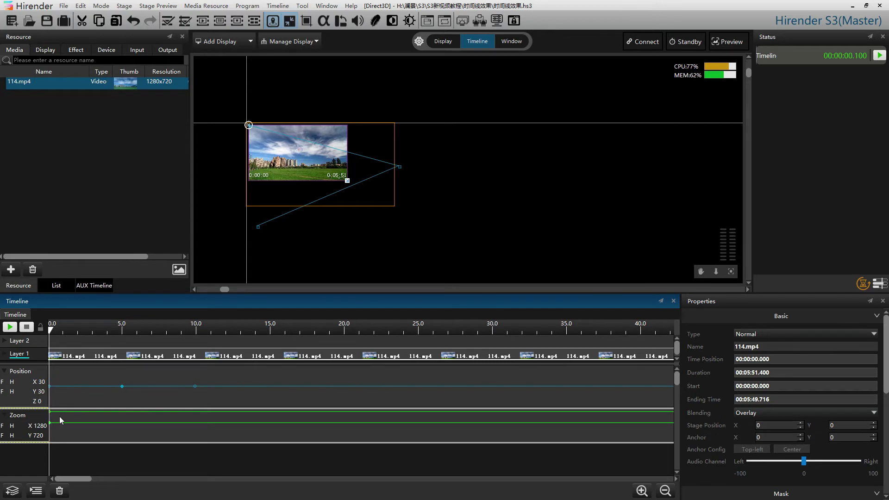
left_click(123, 335)
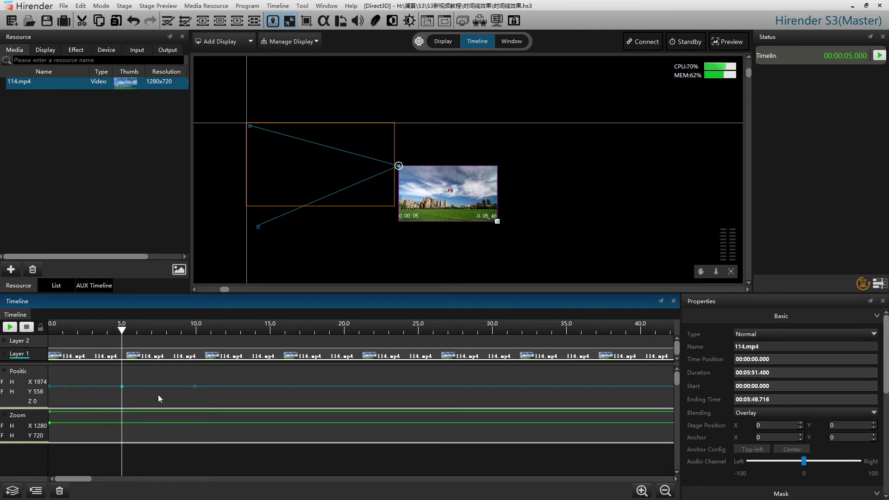
left_click(121, 423)
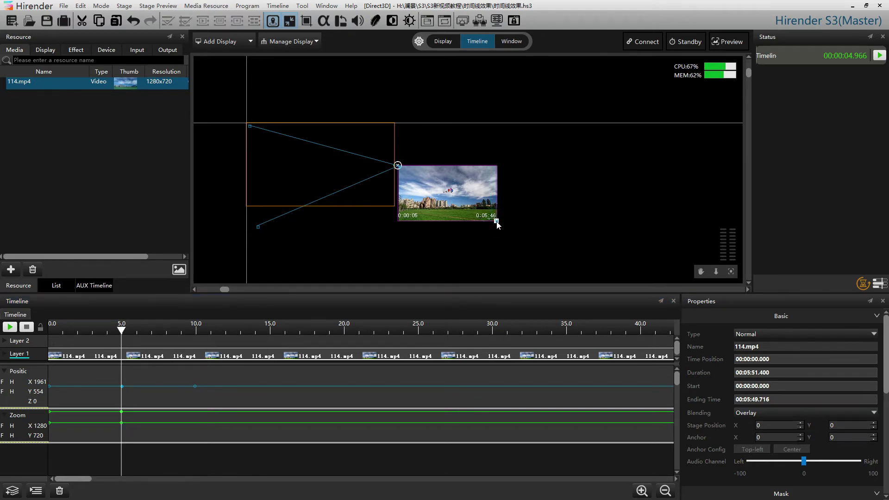
Step: At the 5-second Zoom keyframe, shrink the video to 595 × 454 with its corner handle
left_click_drag(497, 222, 444, 205)
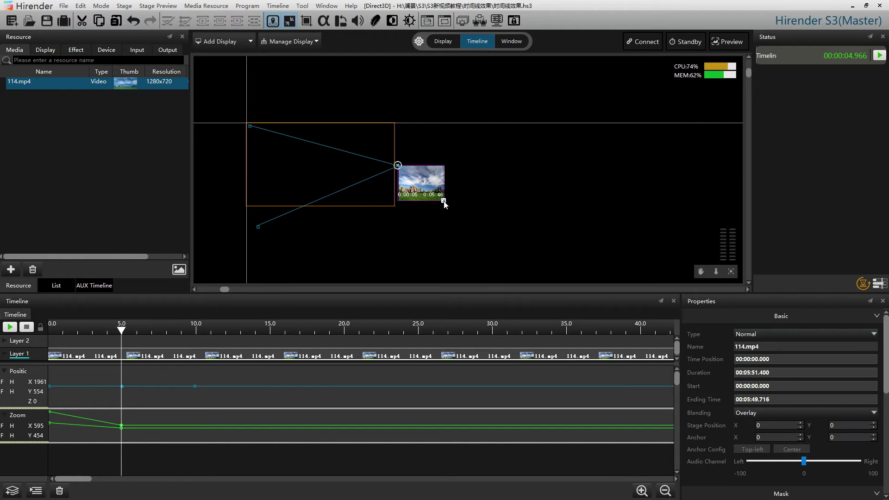
Step: Enable Keep Aspect Ratio on the 5-second Zoom keyframe, leaving Mirror-X and Mirror-Y off
double_click(121, 426)
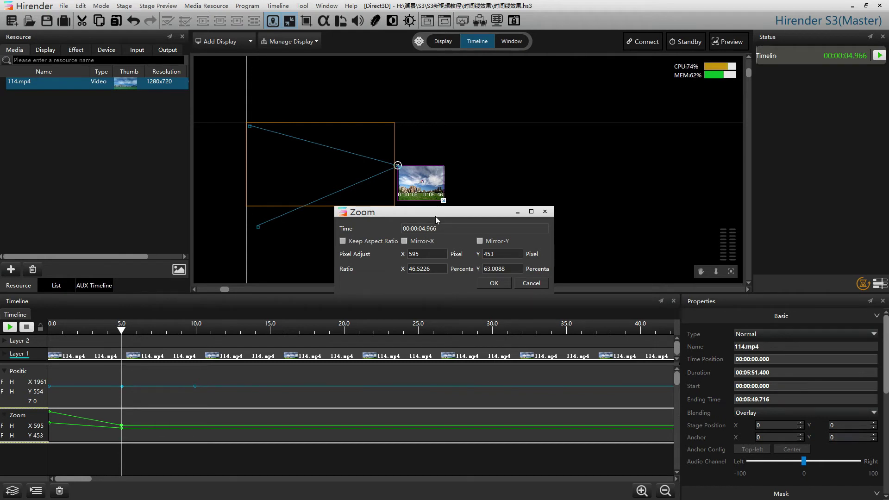
left_click(405, 241)
left_click(405, 241)
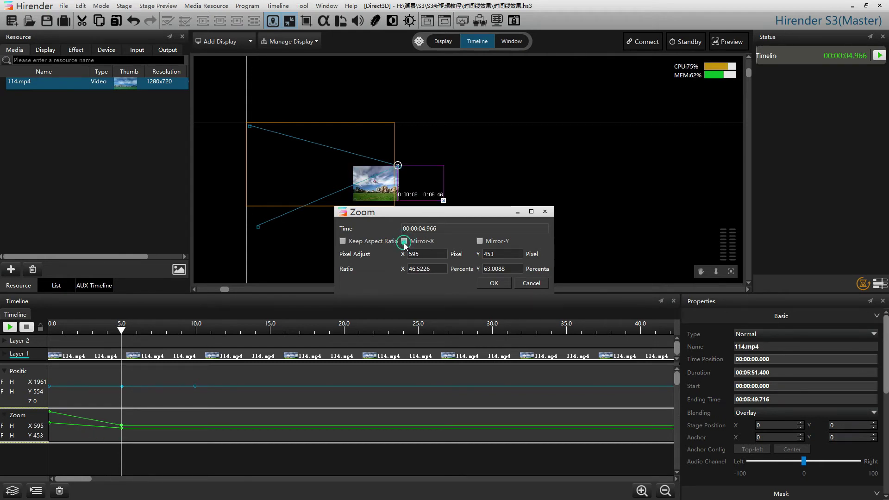
left_click(480, 241)
left_click(480, 241)
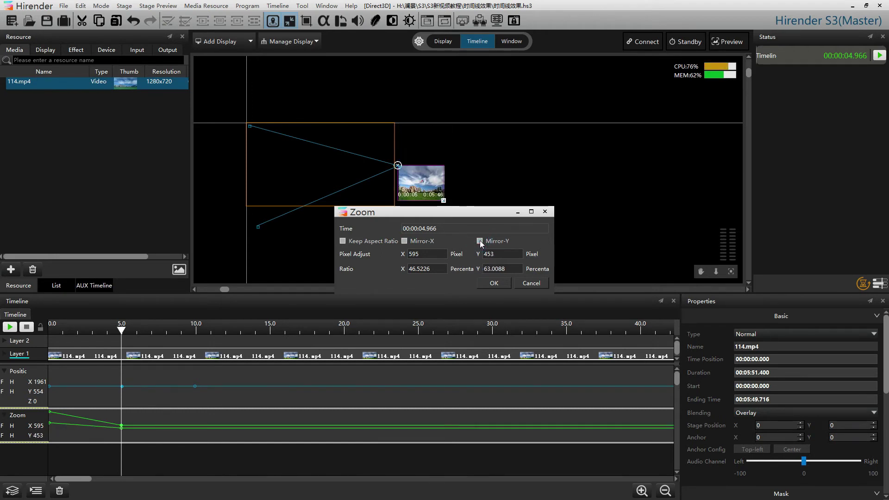
left_click(343, 242)
left_click(494, 283)
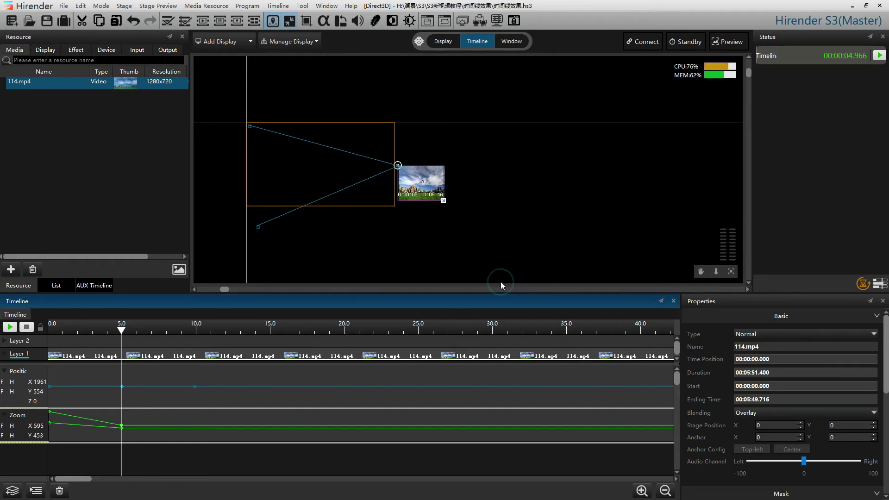
Step: In the Video settings, use the Top-left quick config to set the anchor to X 0, Y 0
double_click(106, 357)
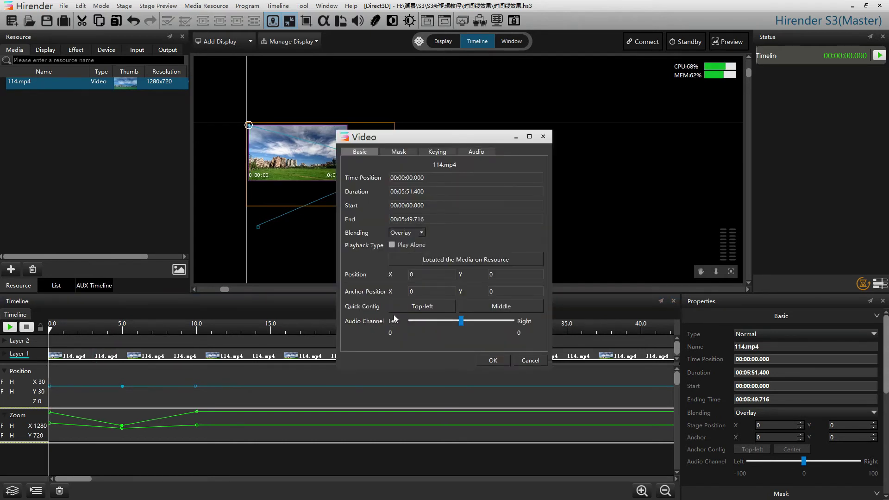
left_click(419, 290)
left_click(486, 291)
left_click(481, 307)
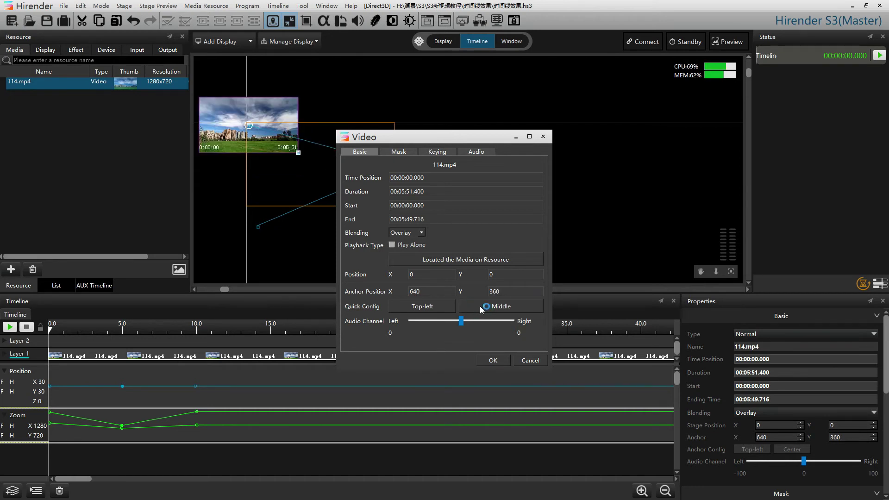
left_click(434, 306)
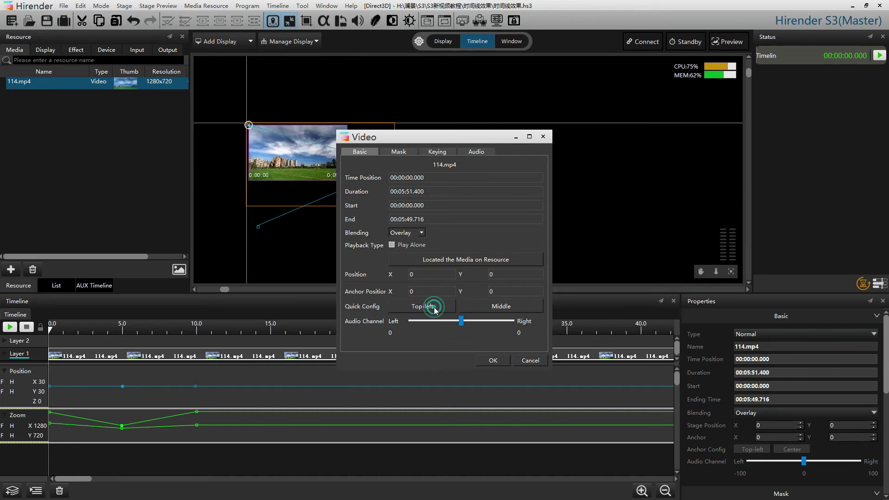
left_click(493, 360)
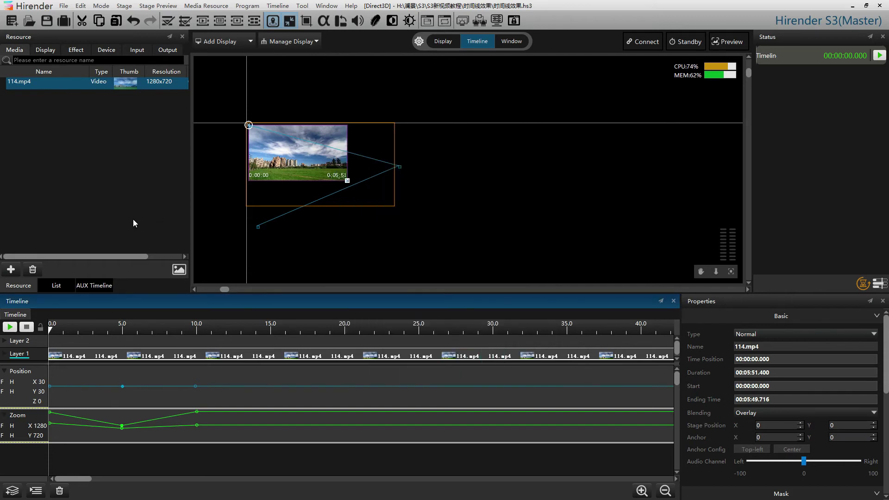
Step: Add a Crop track to the clip
left_click(281, 7)
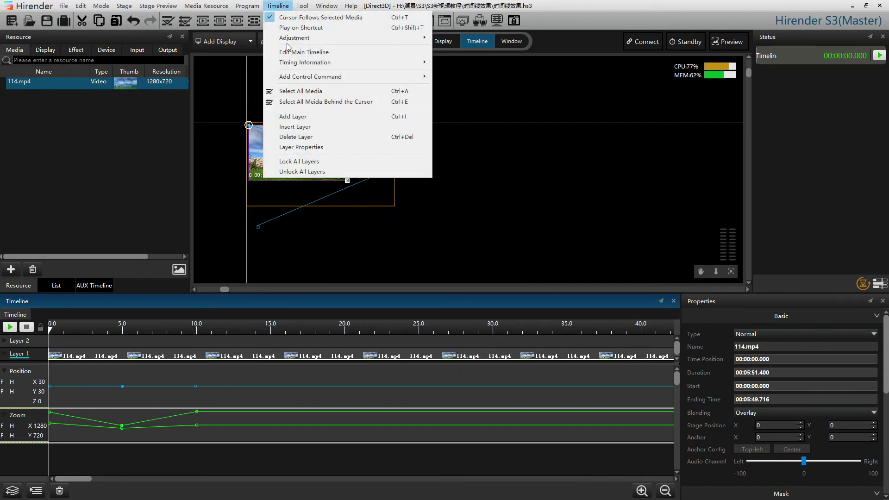
mouse_move(290, 41)
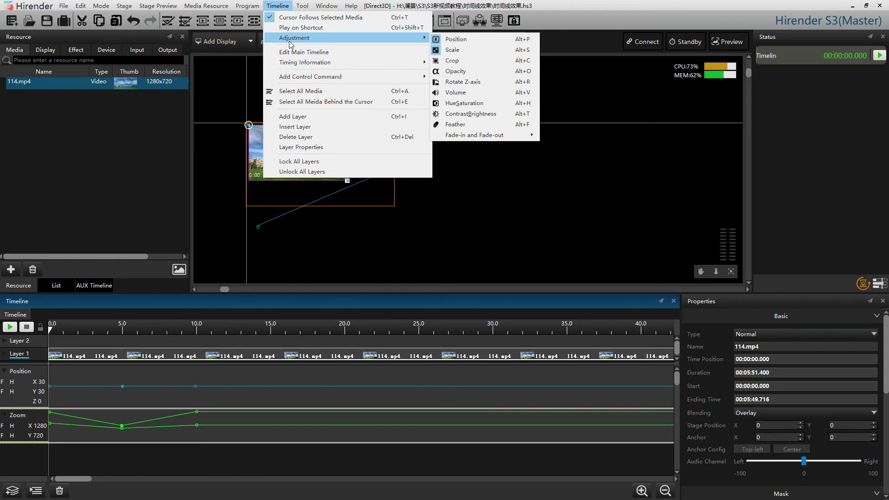
left_click(466, 62)
scroll(88, 373, "down", 3)
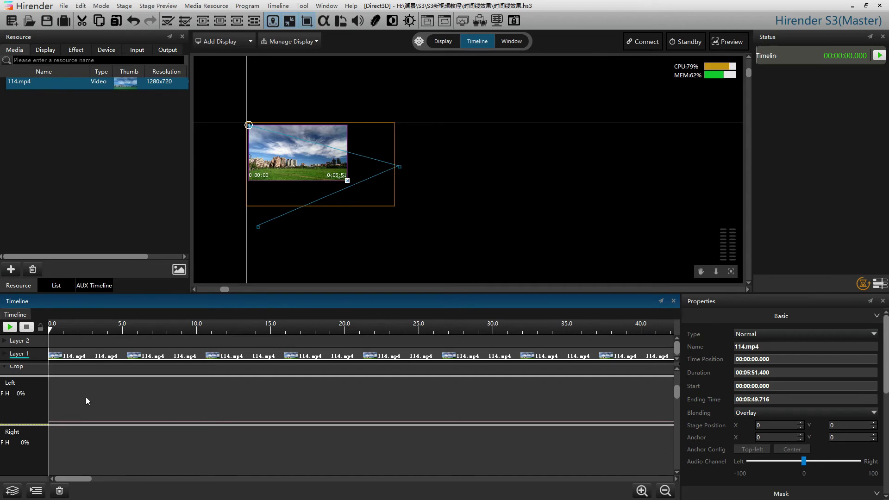
Step: Add a Left crop keyframe at about 3 s
left_click(49, 420)
left_click(95, 331)
double_click(94, 420)
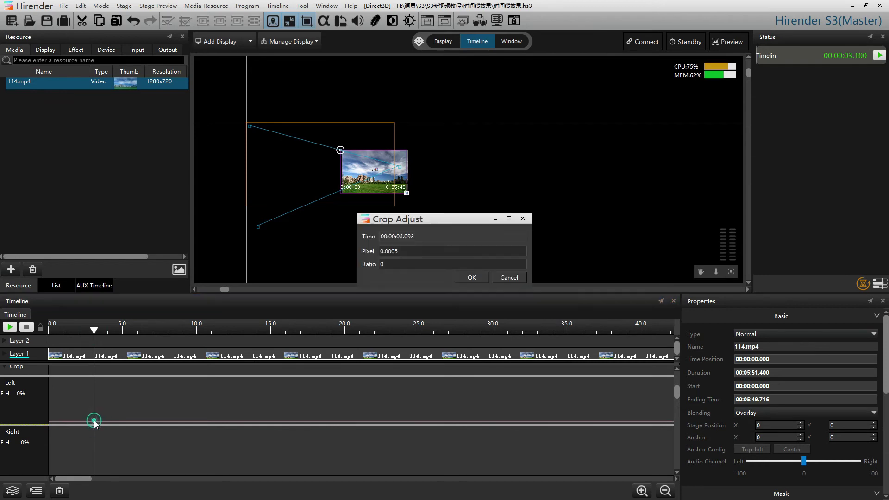
left_click(505, 277)
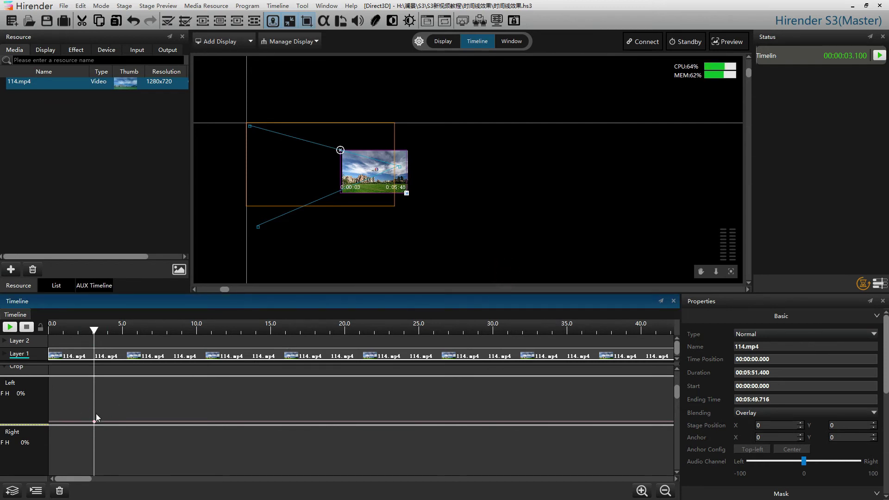
mouse_move(93, 421)
left_mouse_down()
mouse_move(93, 393)
mouse_move(92, 419)
left_mouse_up()
scroll(99, 417, "down", 1)
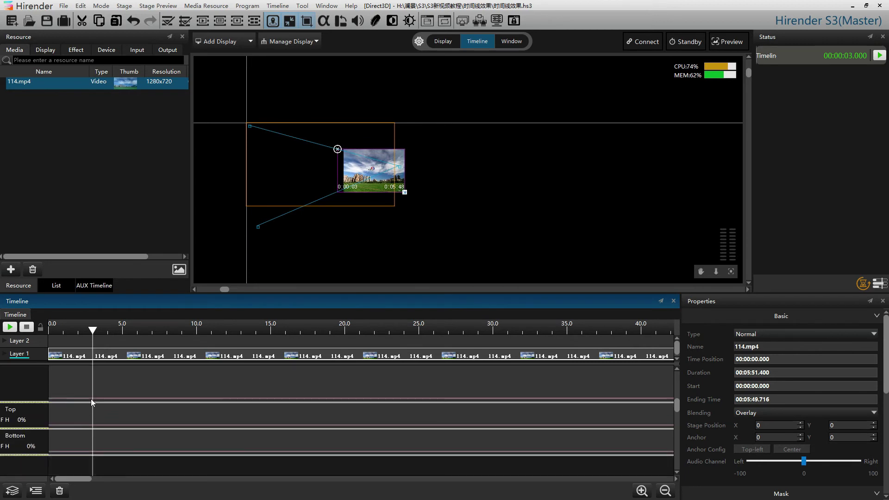
Step: Crop 7% off the top of the clip at the 3-second playhead
left_click(91, 398)
left_click_drag(91, 399, 90, 387)
mouse_move(91, 428)
left_mouse_down()
mouse_move(90, 413)
mouse_move(91, 424)
left_mouse_up()
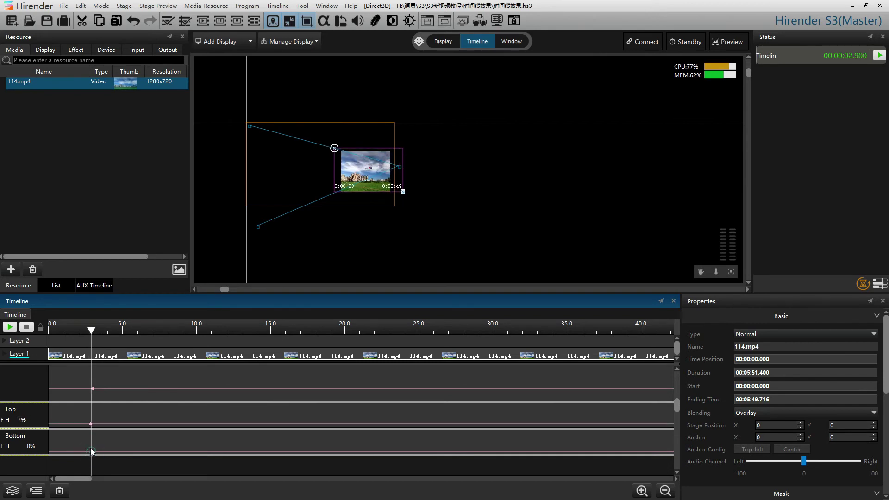
Step: Crop 30% off the bottom at 3 s and check the Bottom keyframe's Ratio and Pixel values
double_click(91, 452)
left_click(501, 279)
left_click_drag(91, 451, 93, 452)
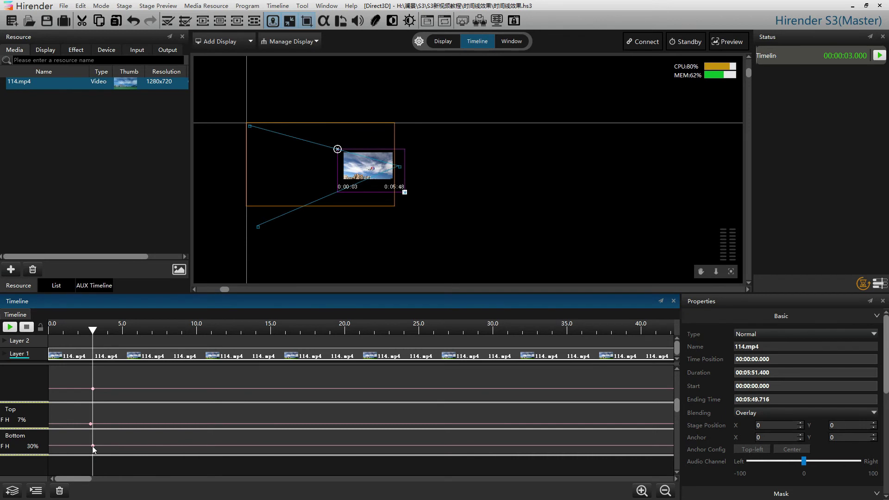
double_click(93, 447)
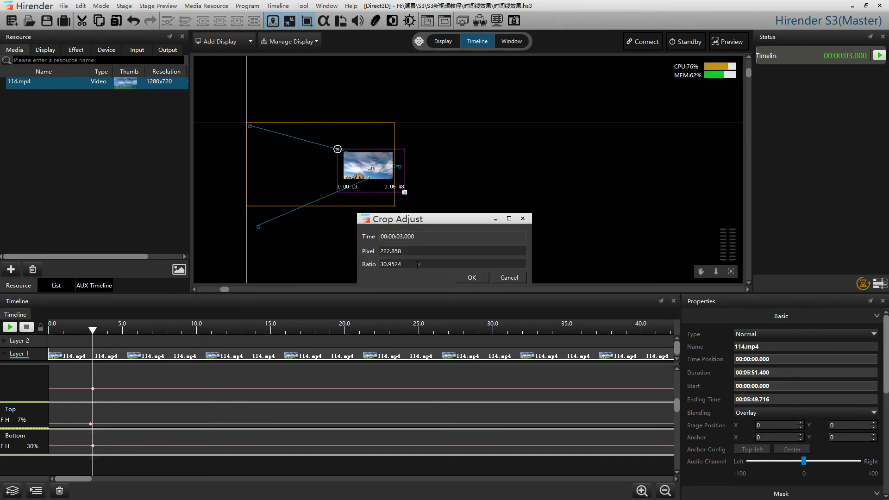
left_click_drag(417, 264, 366, 265)
left_click_drag(410, 253, 358, 250)
Step: Accept the Bottom crop values, exit crop editing, and return to the selection tool
left_click(471, 276)
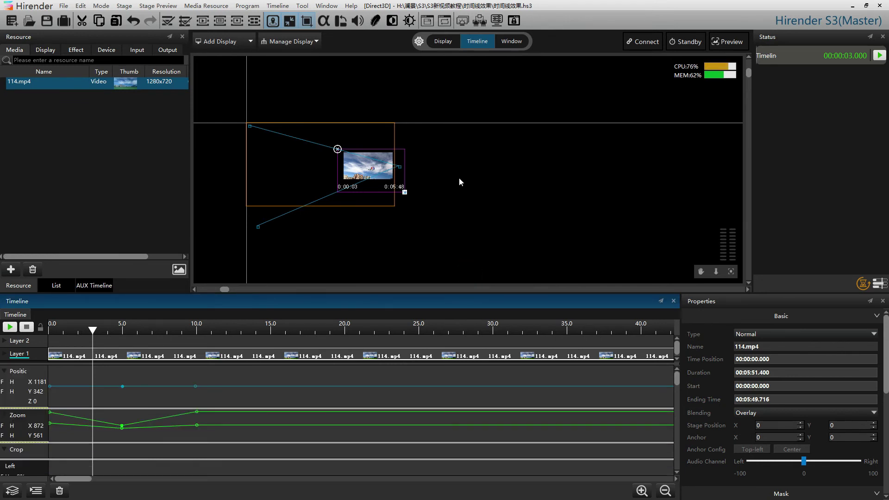
left_click(306, 21)
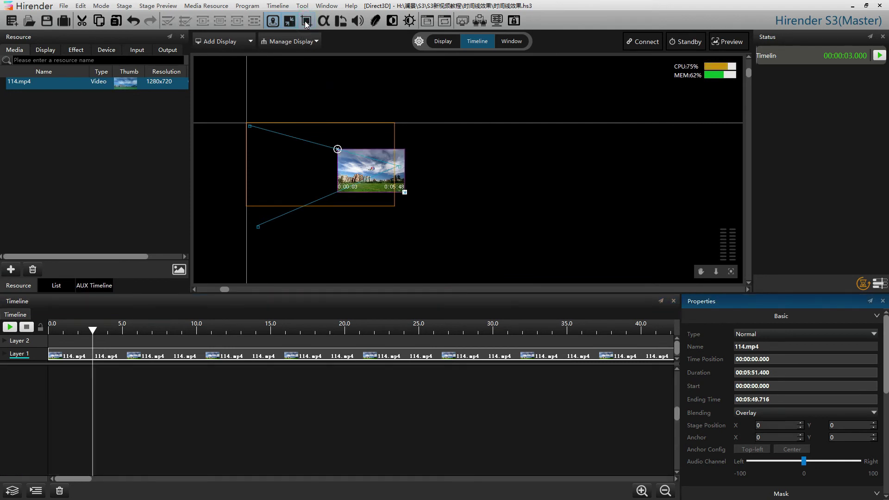
left_click(272, 21)
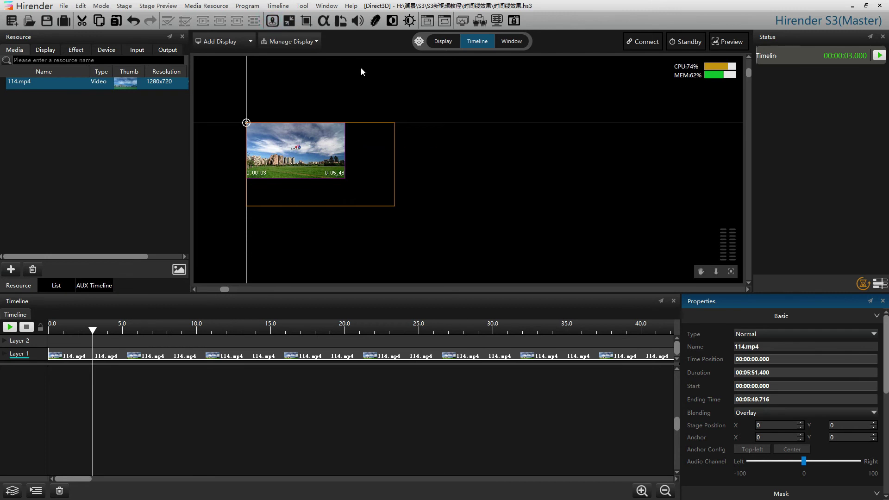
left_click(279, 6)
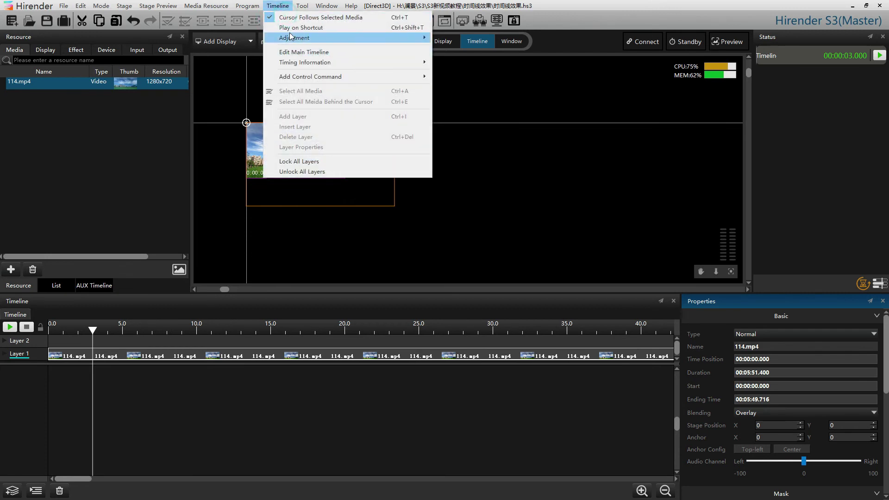
Step: Add an Opacity track and drag its keyframe near 2.7 s down to lower the clip's opacity
mouse_move(294, 39)
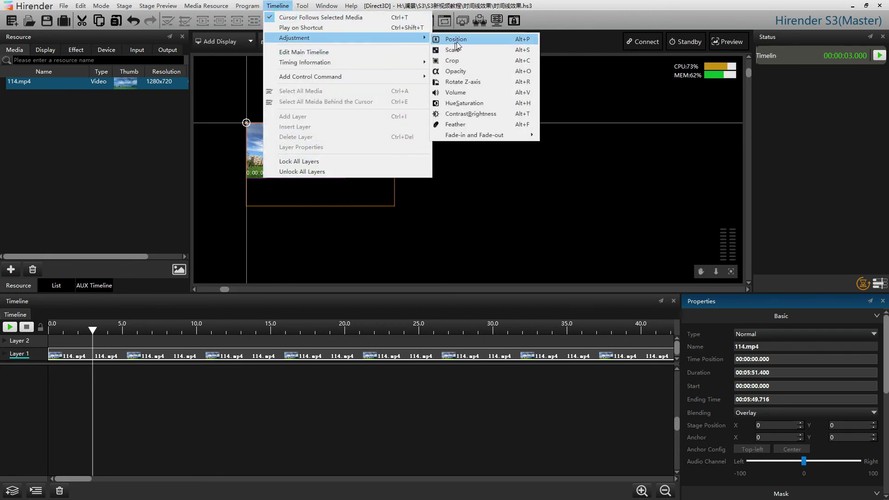
left_click(462, 71)
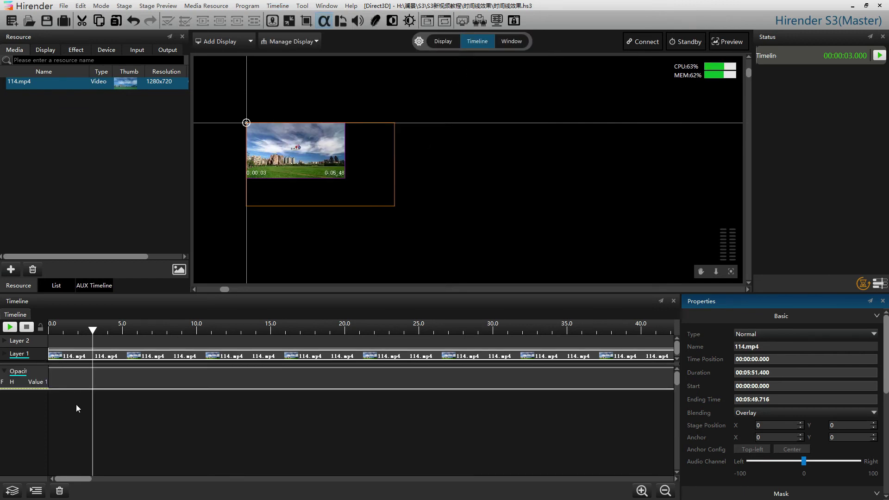
mouse_move(93, 368)
left_mouse_down()
mouse_move(93, 382)
mouse_move(89, 369)
left_mouse_up()
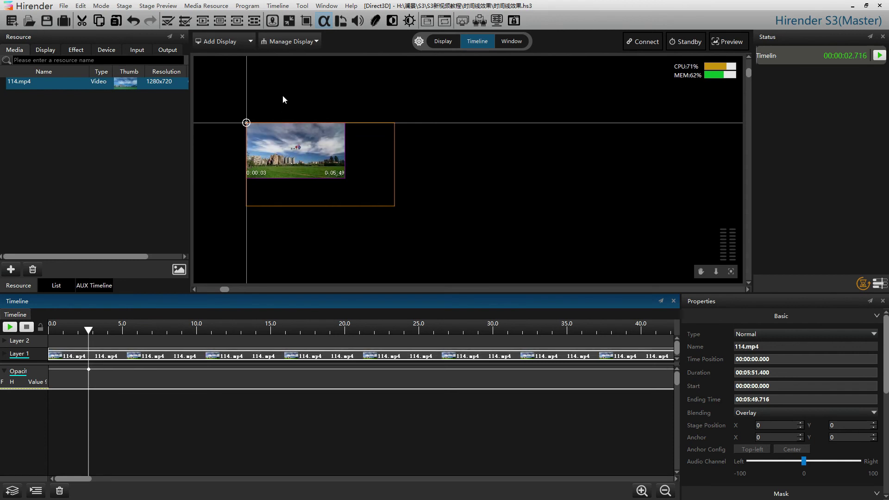
left_click(284, 9)
mouse_move(325, 39)
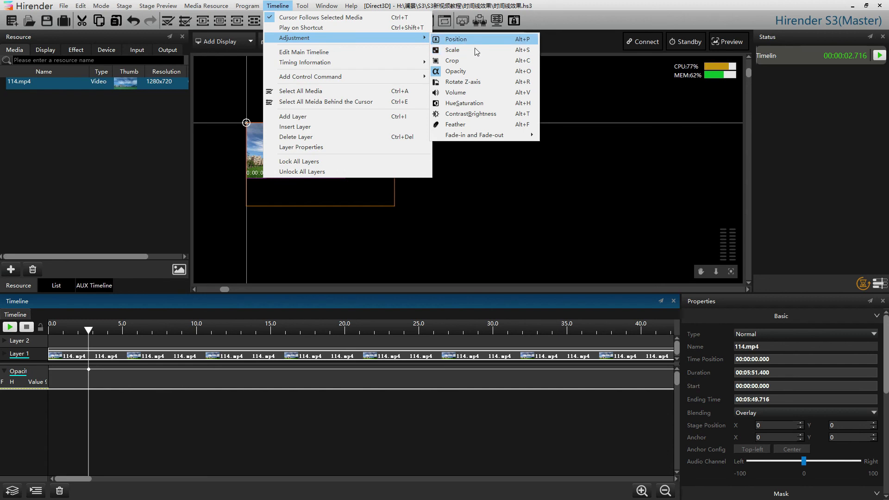
Step: Add a Rotation Z track with a keyframe near 2.7 s whose angle is set to 354°
left_click(463, 82)
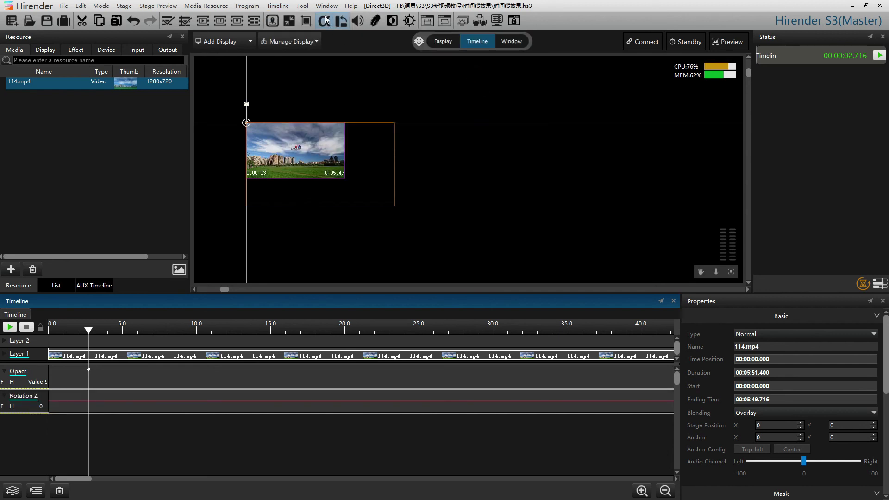
left_click(320, 6)
left_click(503, 96)
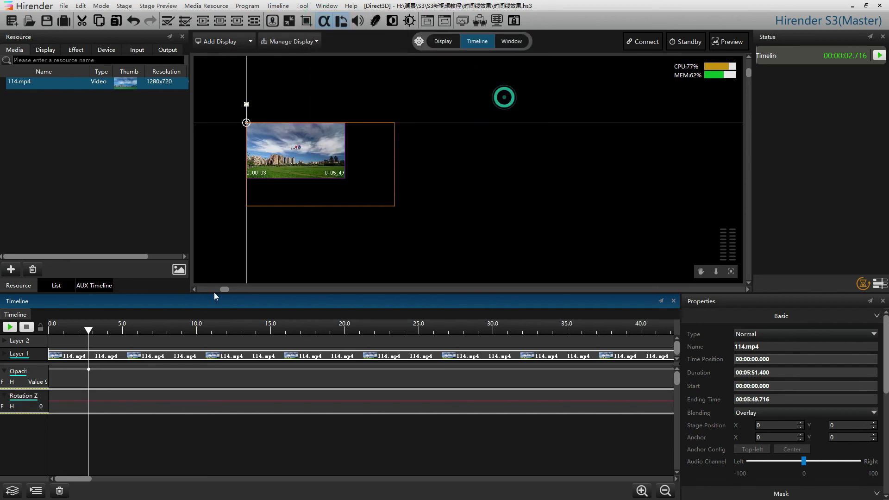
left_click(90, 404)
left_click_drag(90, 406, 88, 401)
double_click(88, 401)
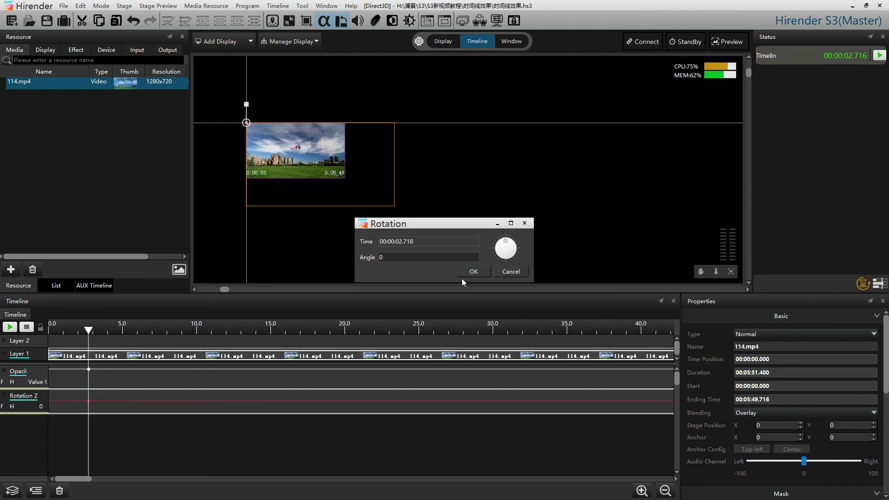
double_click(419, 258)
mouse_move(508, 244)
left_mouse_down()
mouse_move(498, 252)
mouse_move(504, 243)
mouse_move(507, 251)
left_mouse_up()
left_click(487, 270)
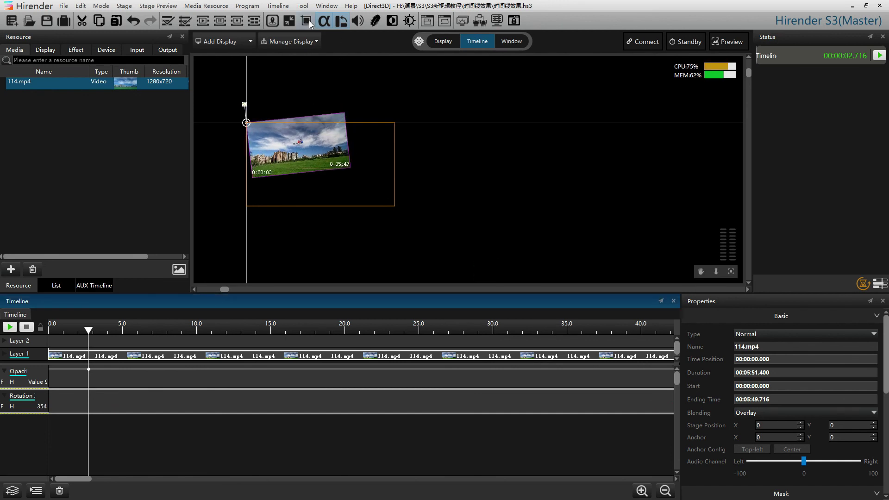
left_click(302, 6)
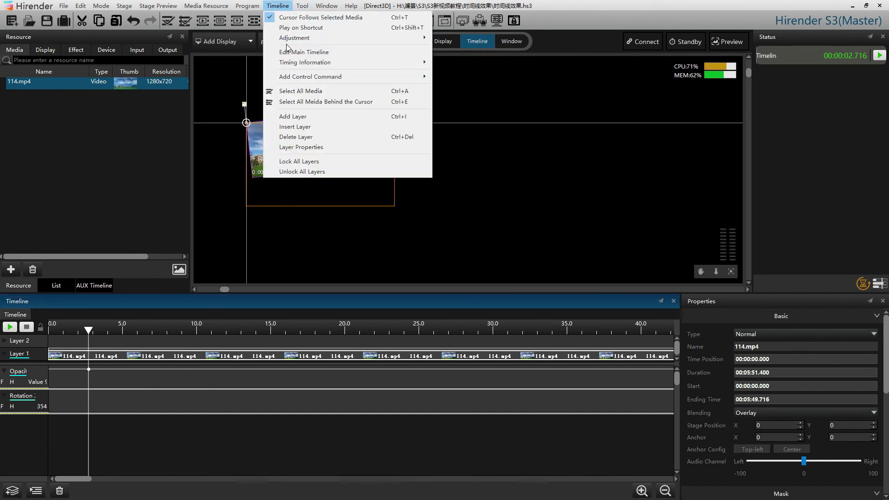
Step: Add a Feather track with a keyframe near 2.7 s set to 30% to soften the edges
mouse_move(289, 38)
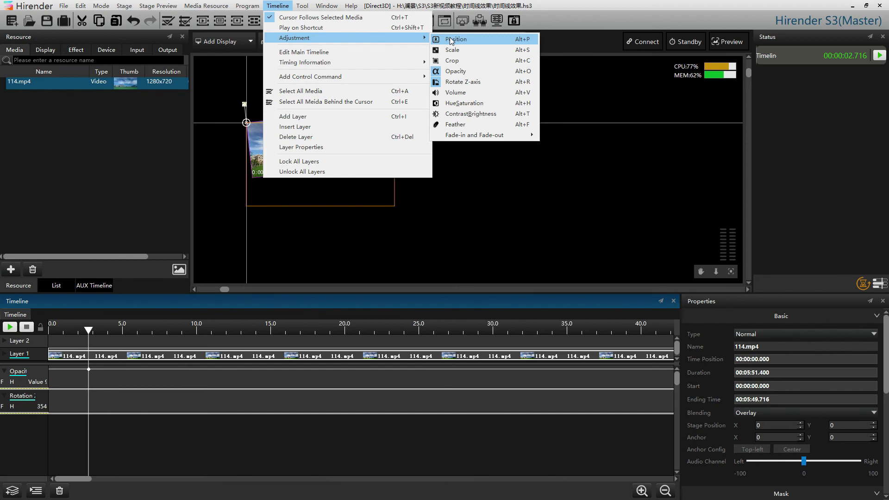
left_click(464, 124)
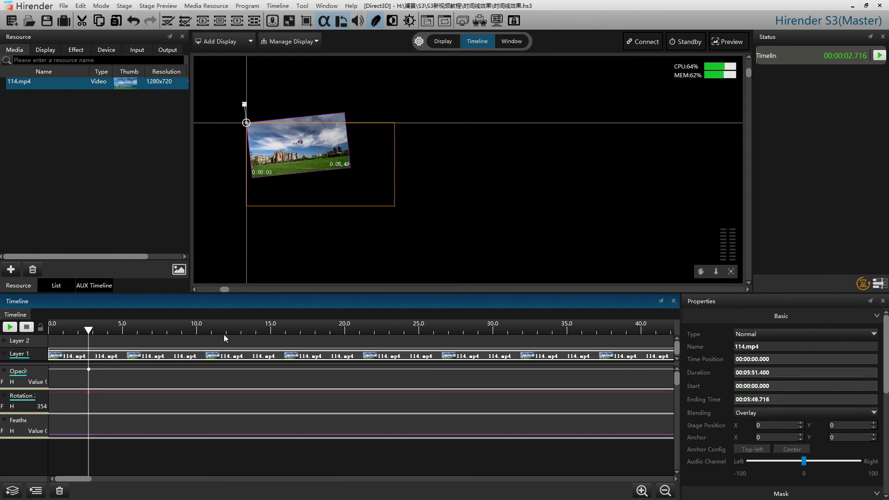
left_click(88, 435)
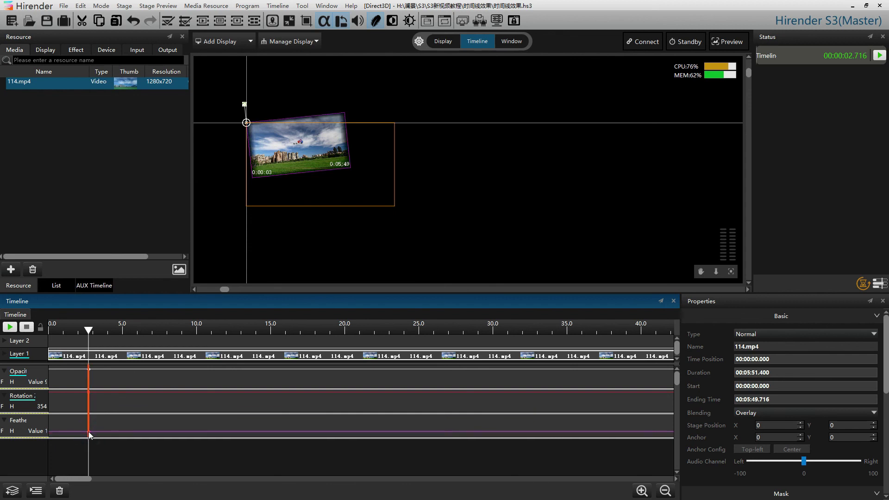
double_click(88, 431)
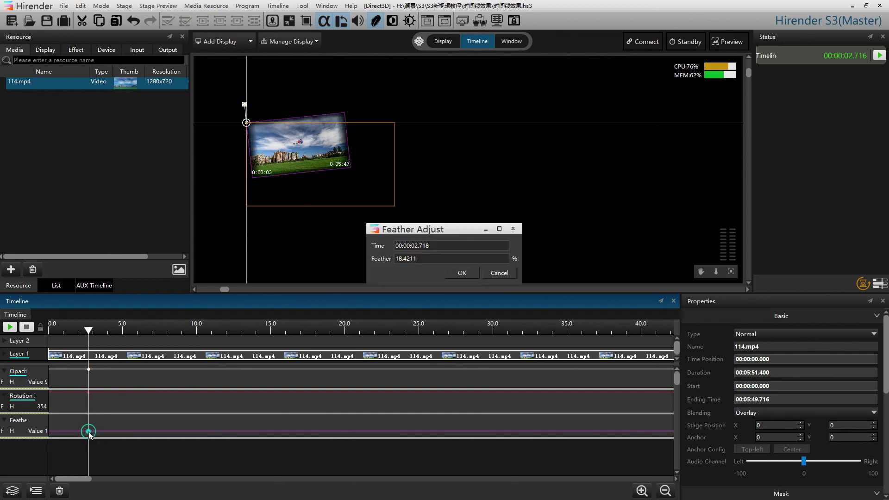
double_click(427, 258)
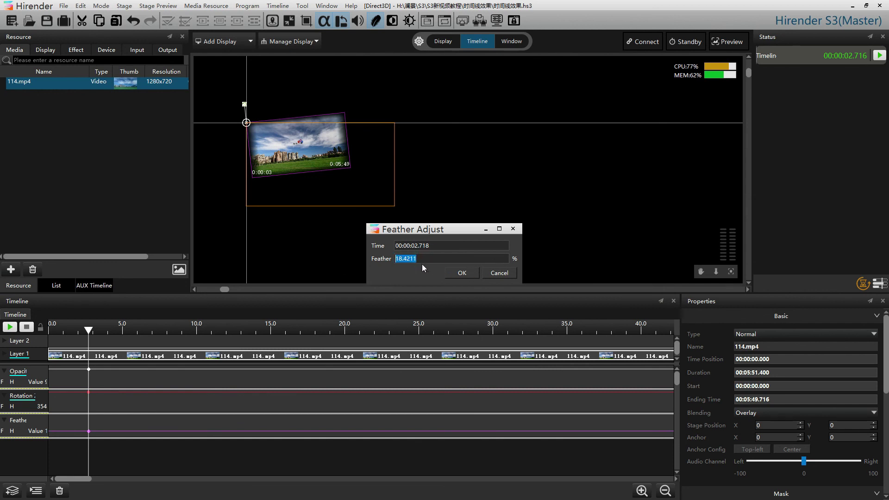
type("30")
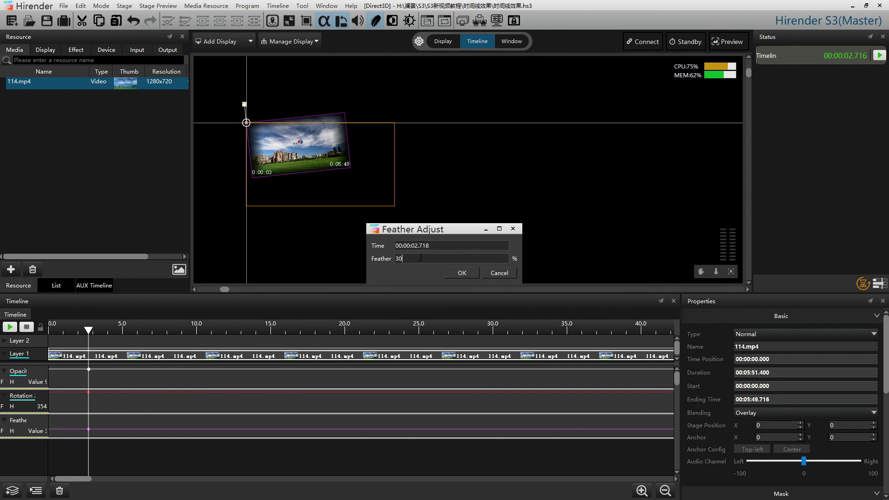
left_click(462, 273)
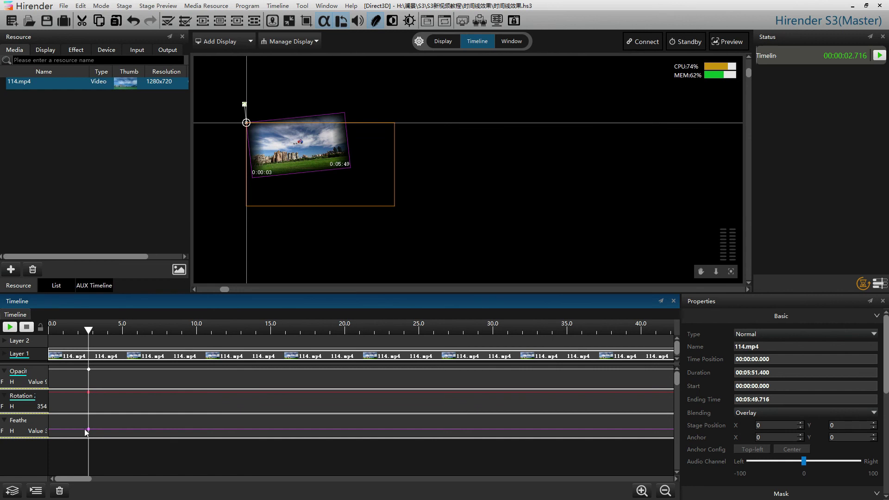
mouse_move(87, 428)
left_mouse_down()
mouse_move(85, 418)
mouse_move(85, 432)
left_mouse_up()
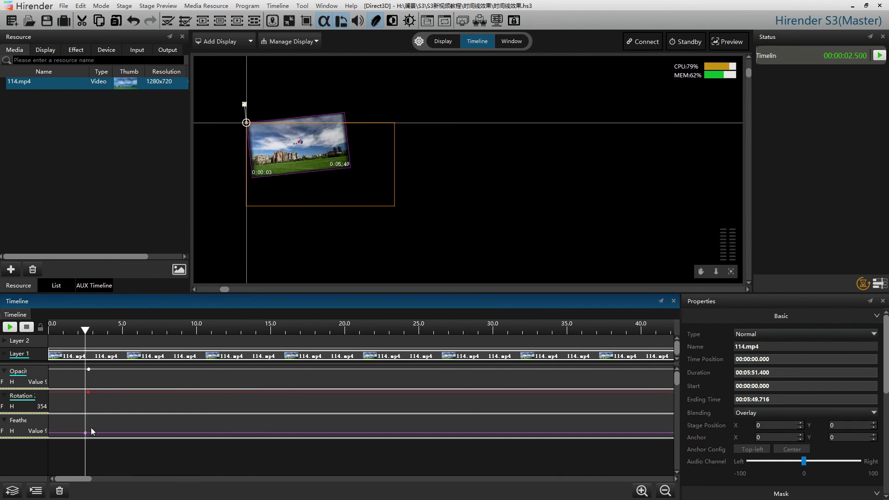